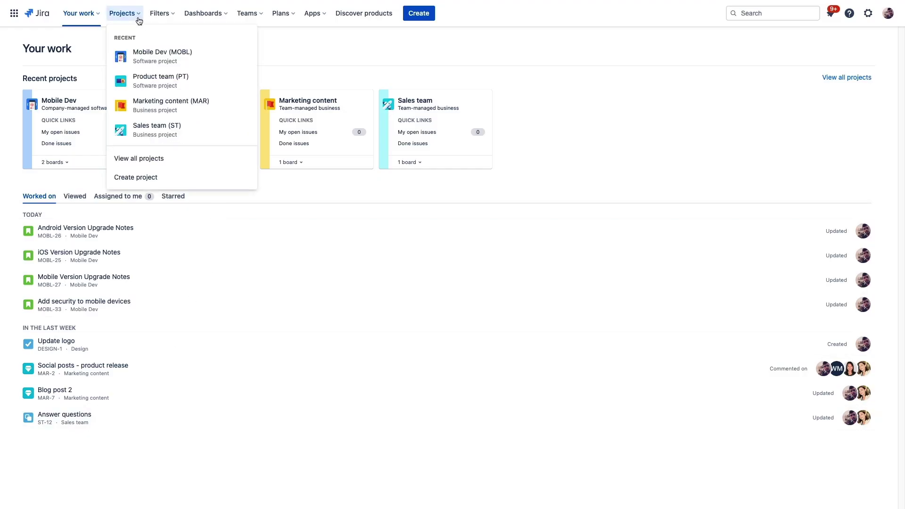
- Create a project named Content Management from the Content management template
left_click(146, 177)
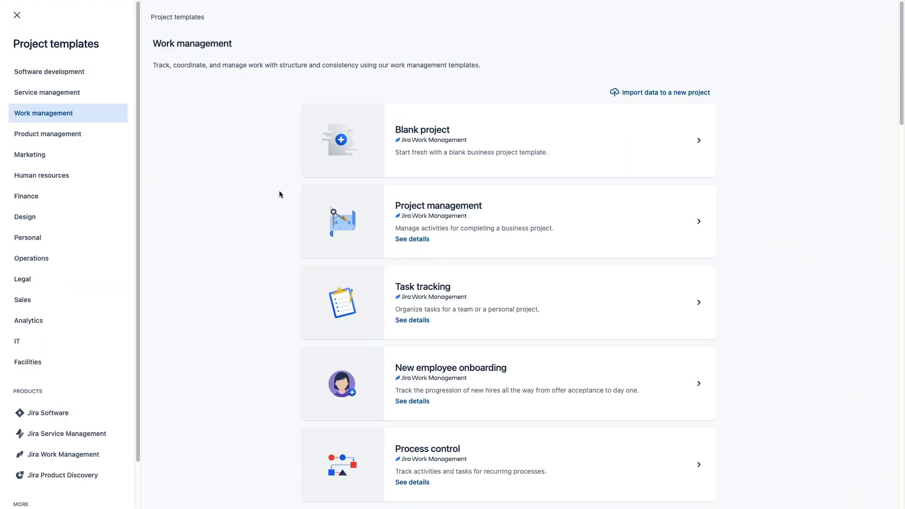
scroll(578, 252, "down", 12)
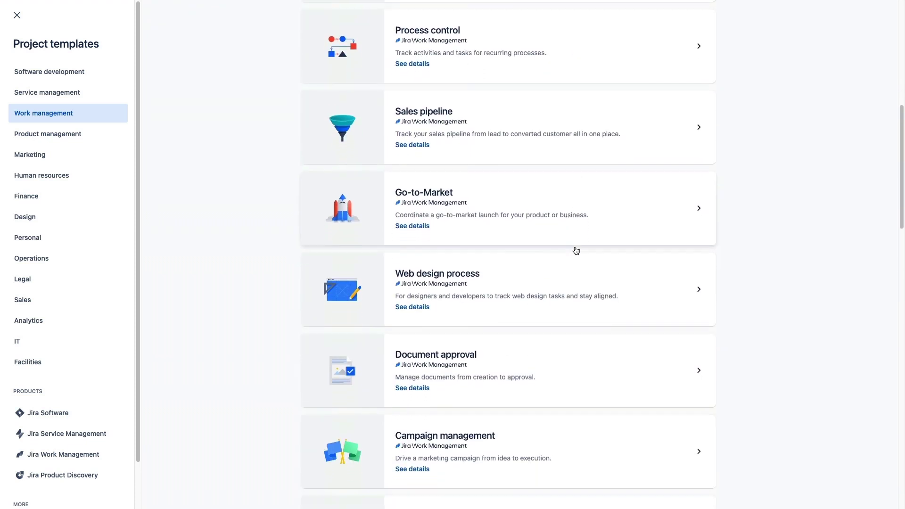
scroll(576, 250, "down", 8)
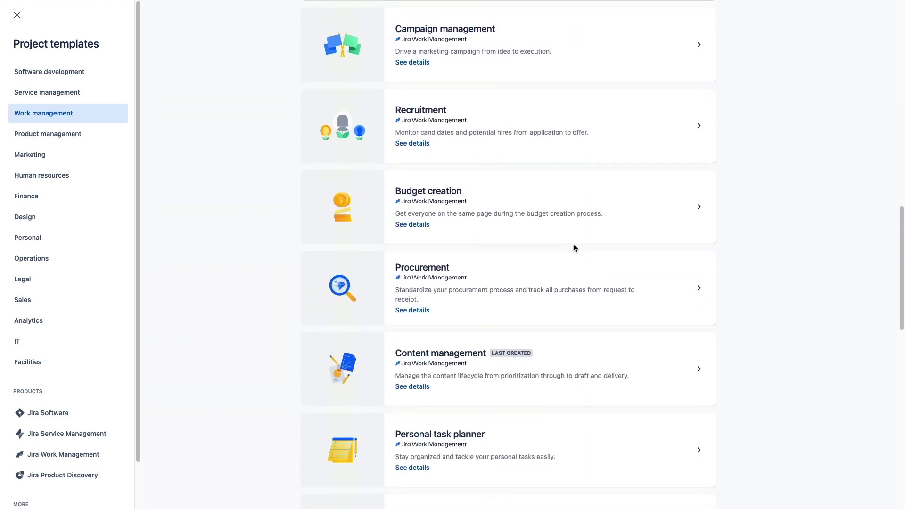
left_click(461, 269)
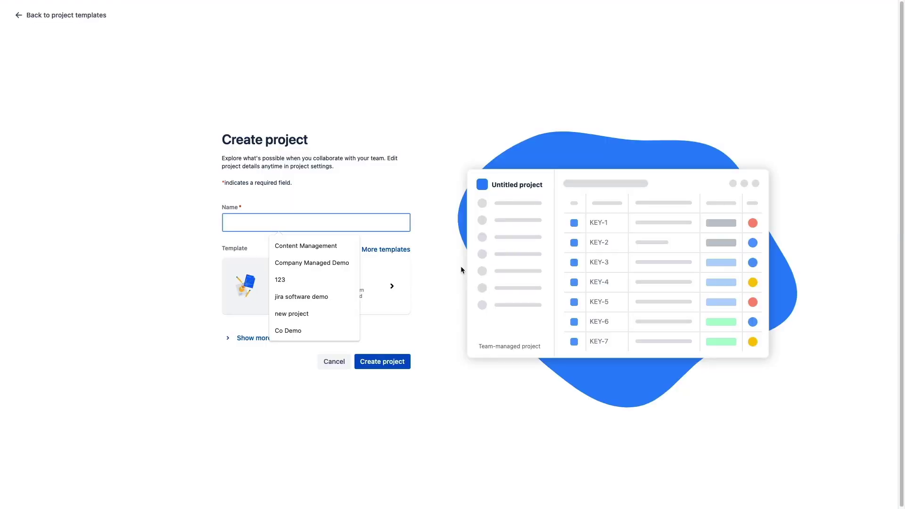
left_click(321, 246)
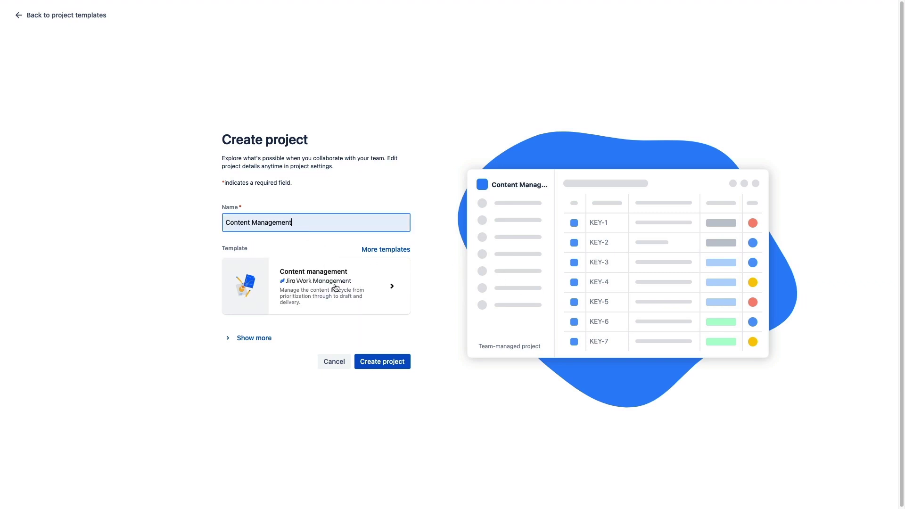
left_click(383, 363)
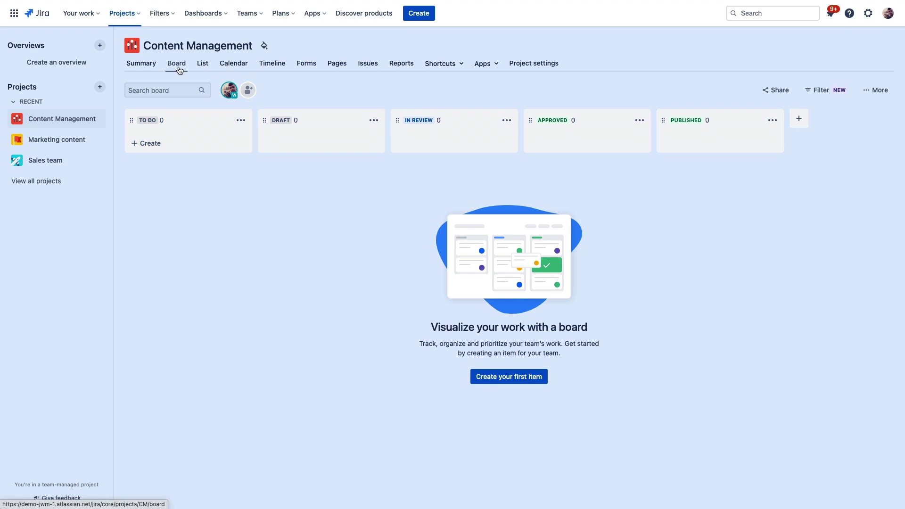
- Browse the new project's List, Calendar, Timeline and Summary views
left_click(200, 65)
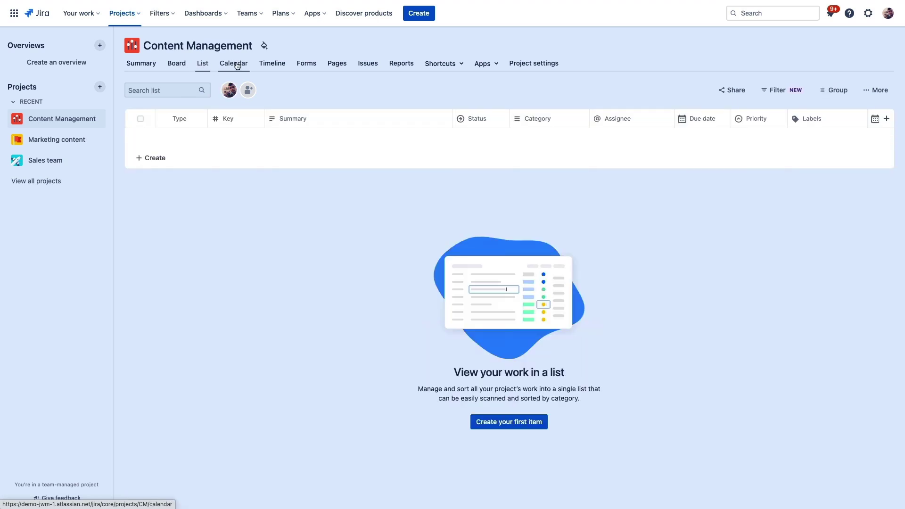
left_click(239, 67)
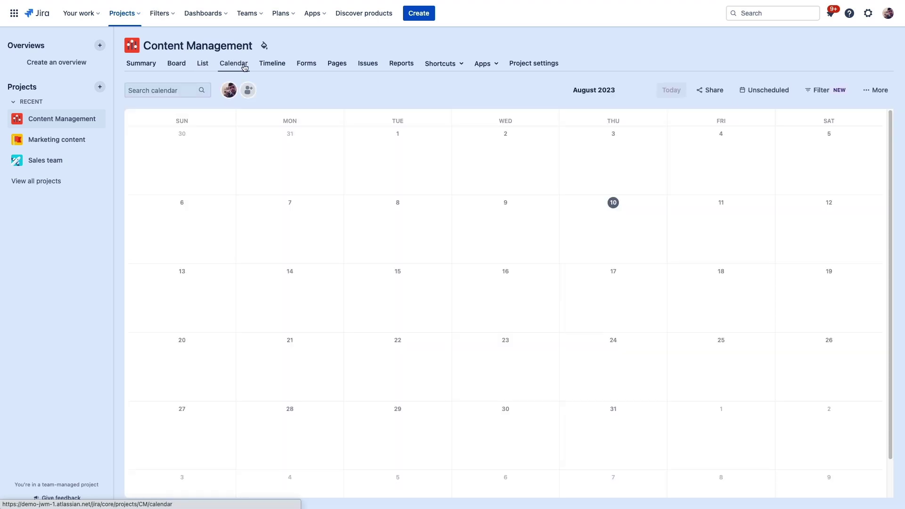
left_click(273, 67)
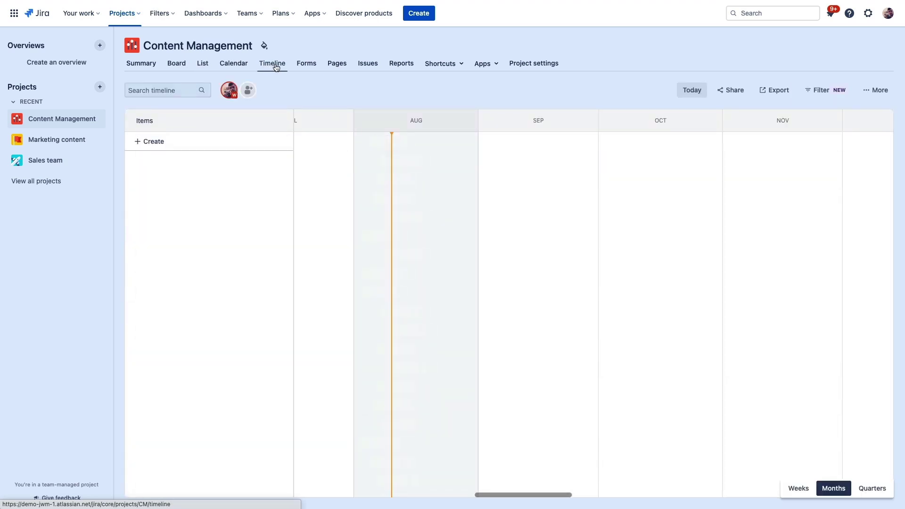
left_click(137, 67)
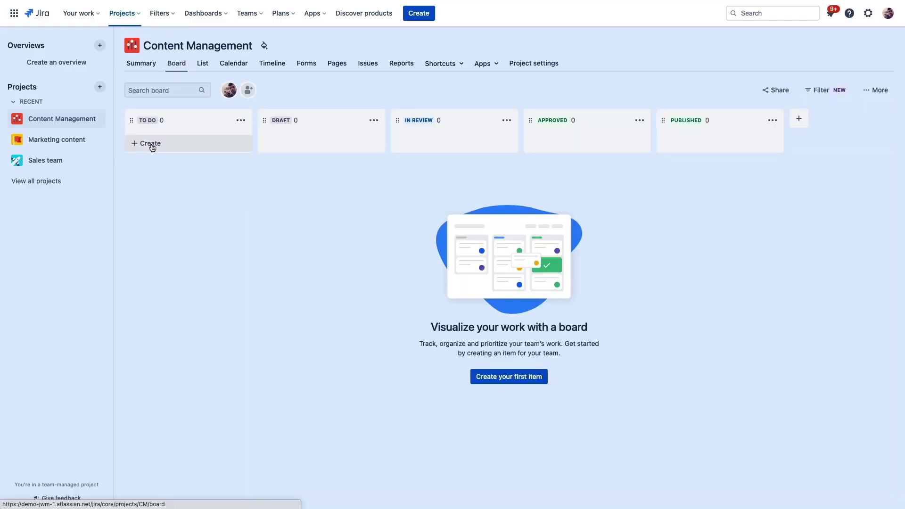
- Add a Team Blog item to the To Do column
left_click(153, 148)
type("T")
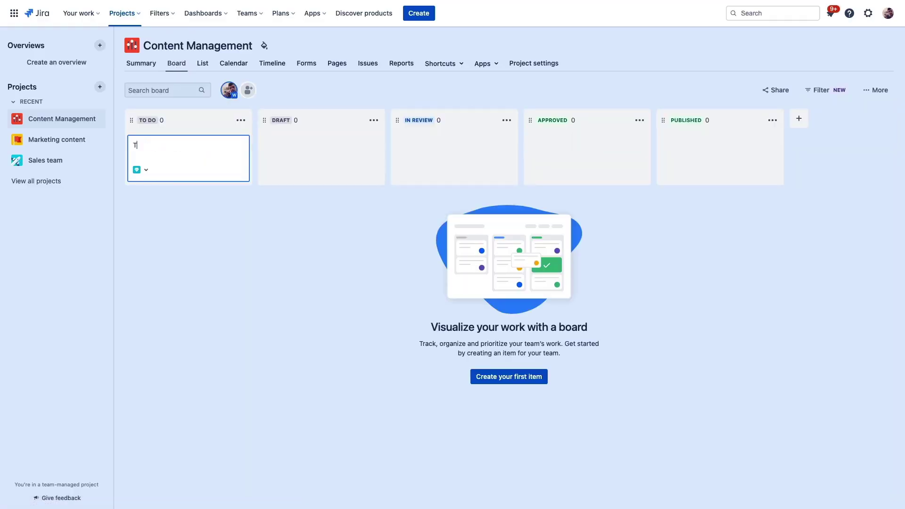
type("eam Blog")
key("Return")
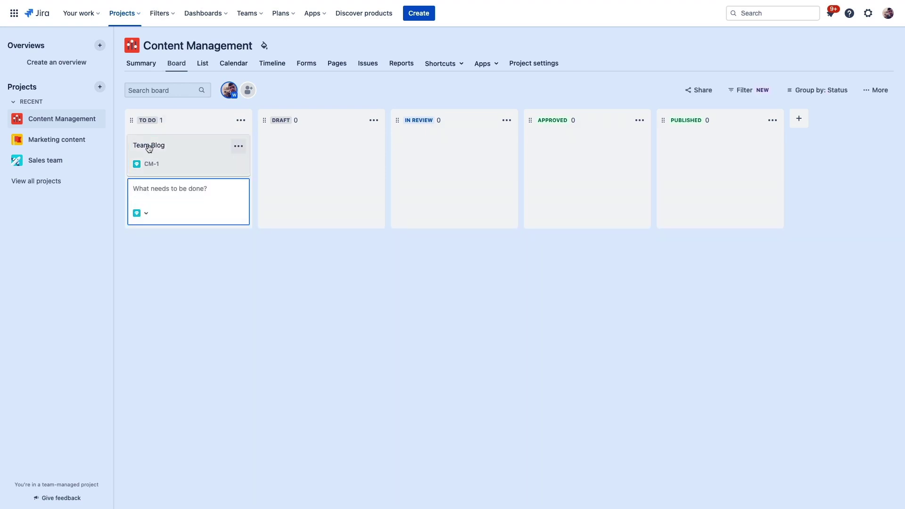
- Link CM-1 to the Team Announcement Blog page from the Content Management space
left_click(149, 147)
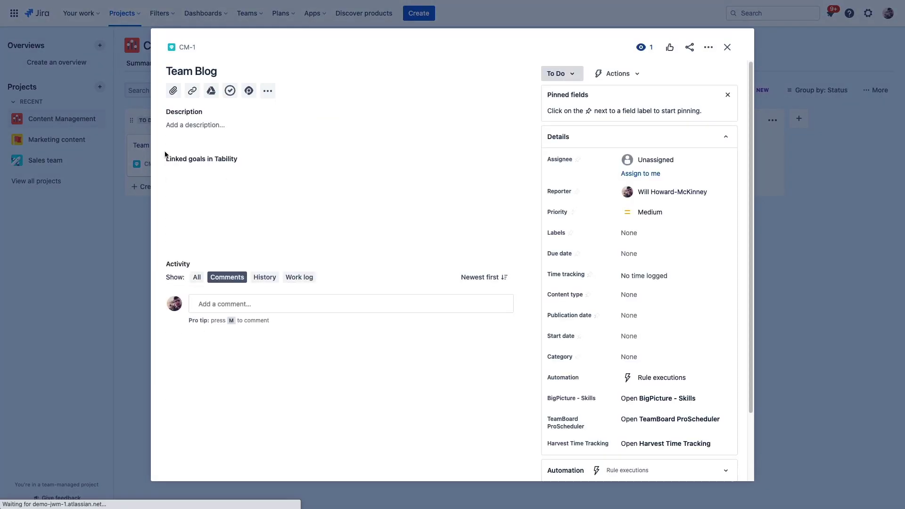
left_click(196, 97)
left_click(239, 134)
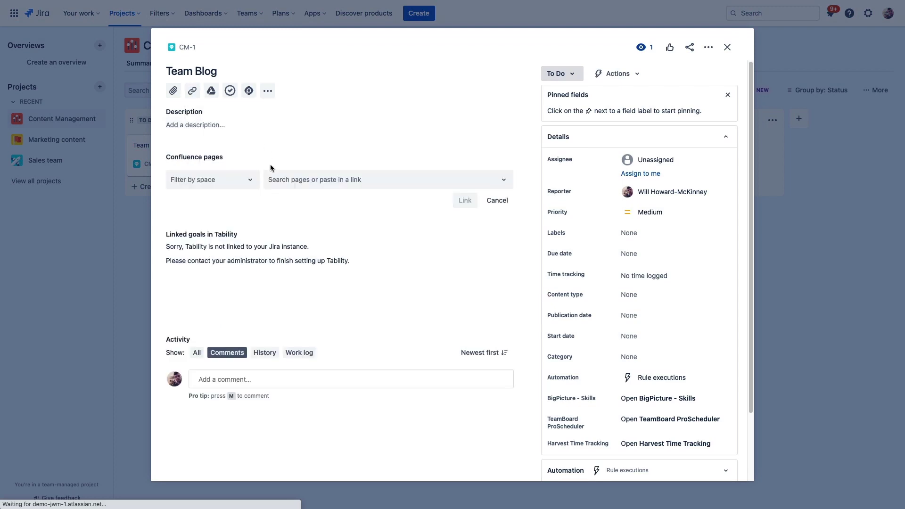
left_click(249, 186)
left_click(227, 261)
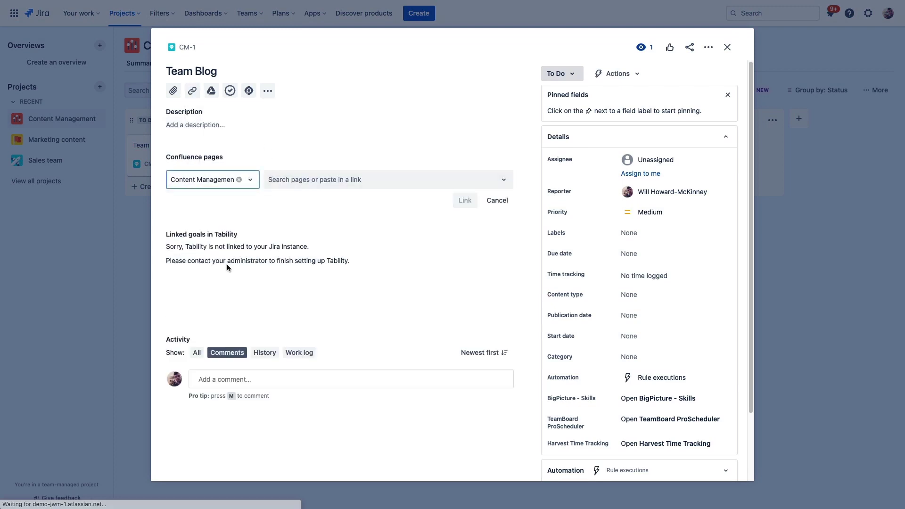
left_click(364, 183)
left_click(343, 220)
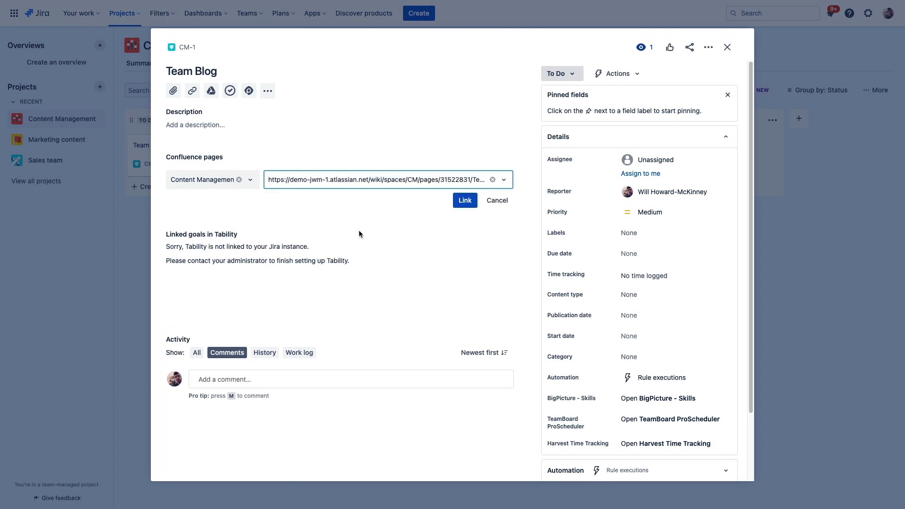
left_click(467, 199)
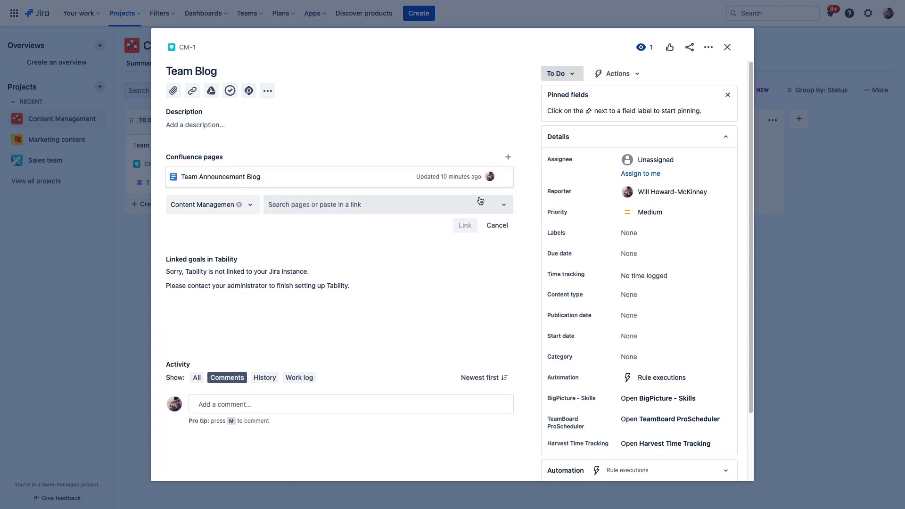
- Copy the CM-1 link and paste it under the Team Announcement Blog page title
left_click(692, 51)
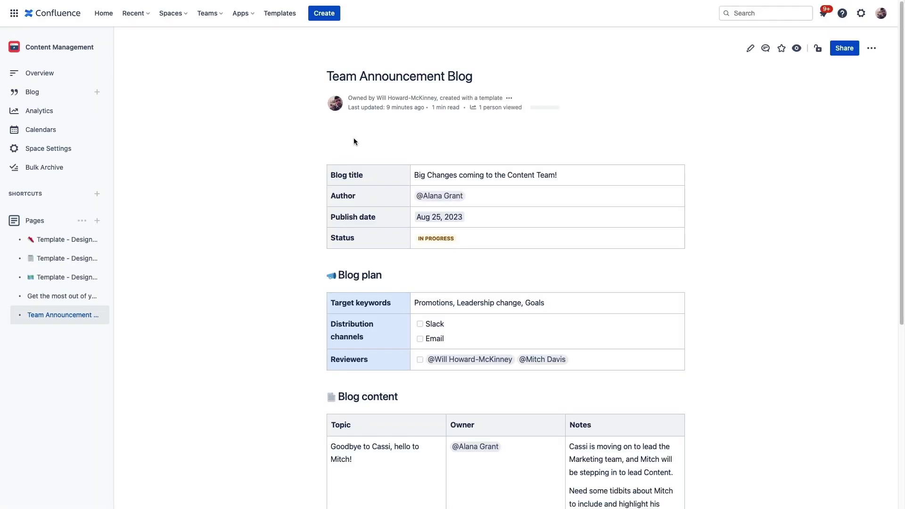
key("e")
key("ctrl+v")
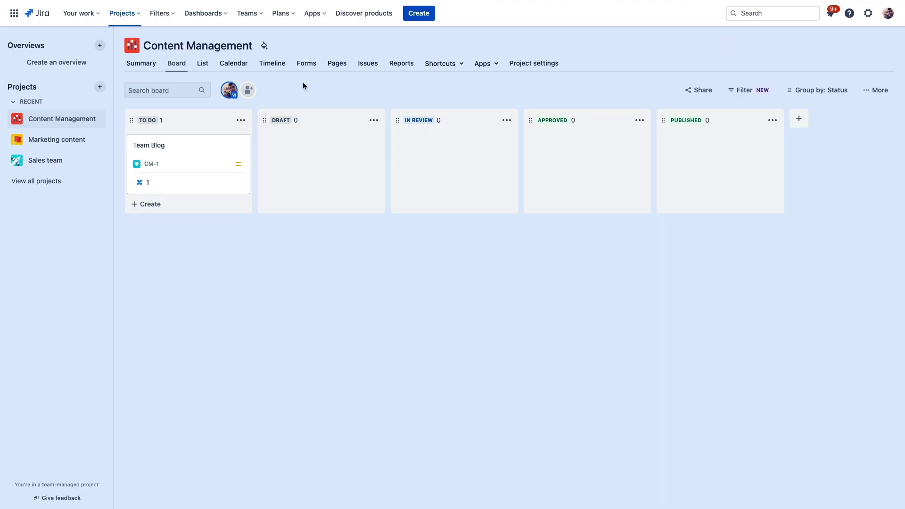
- Add two teammates to the Content Management project with the Member role
left_click(247, 90)
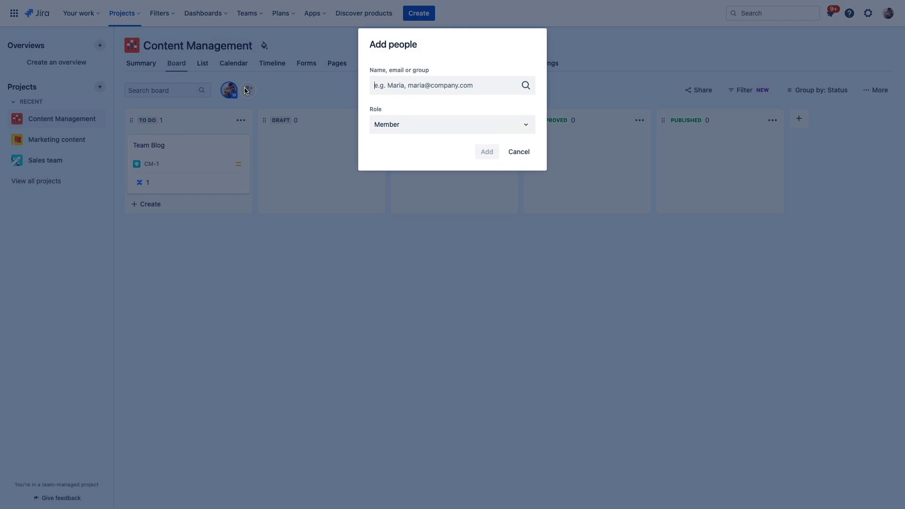
type("ala")
left_click(400, 112)
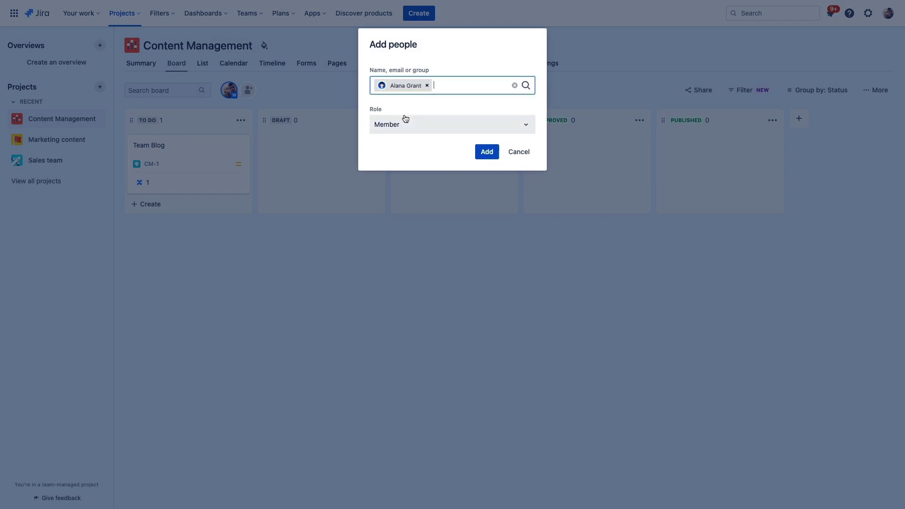
type("mit")
left_click(425, 112)
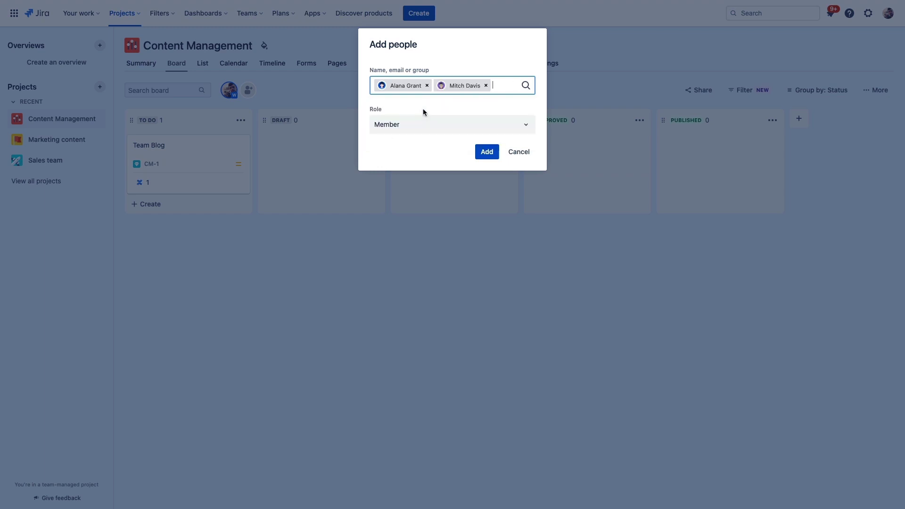
key("Return")
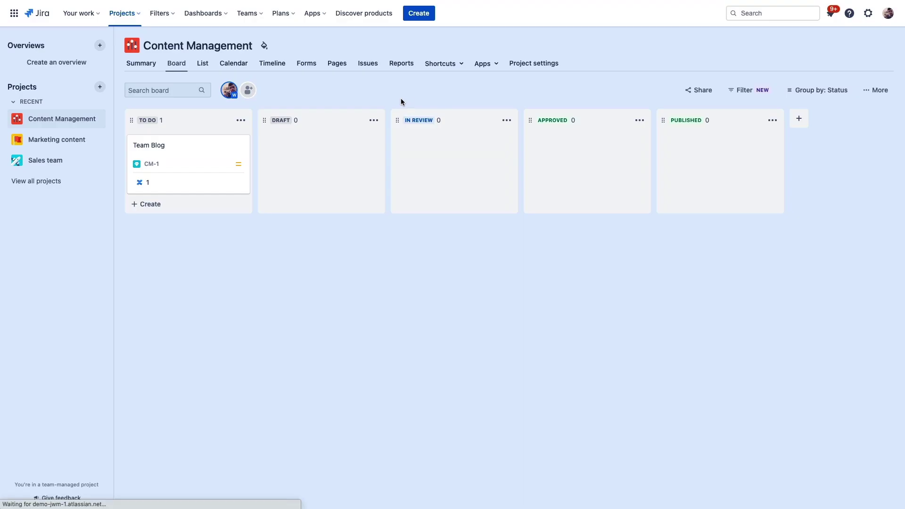
- Show Mobile Dev release dates on the Content Management calendar
left_click(242, 67)
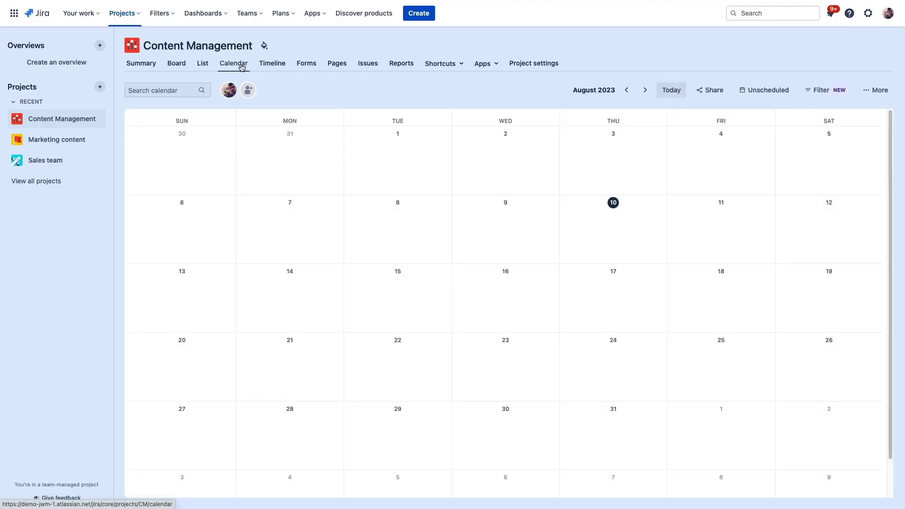
left_click(879, 93)
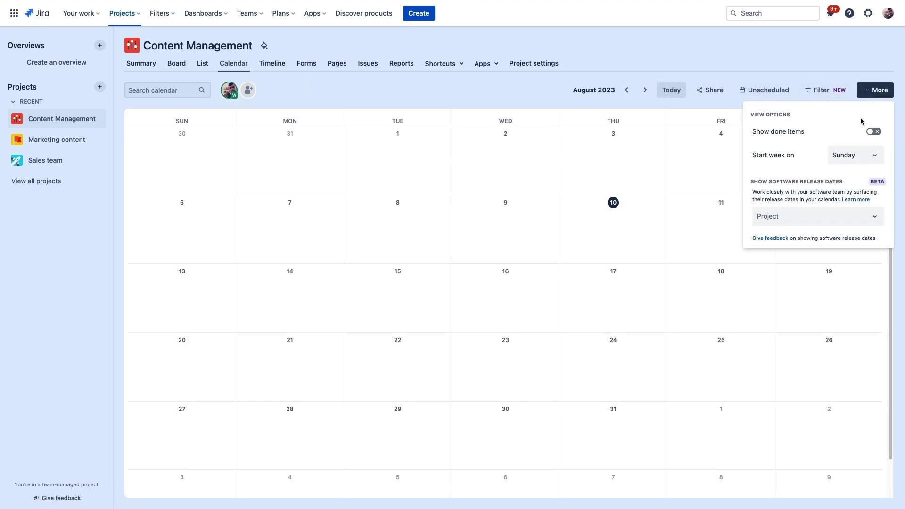
left_click(842, 216)
left_click(808, 255)
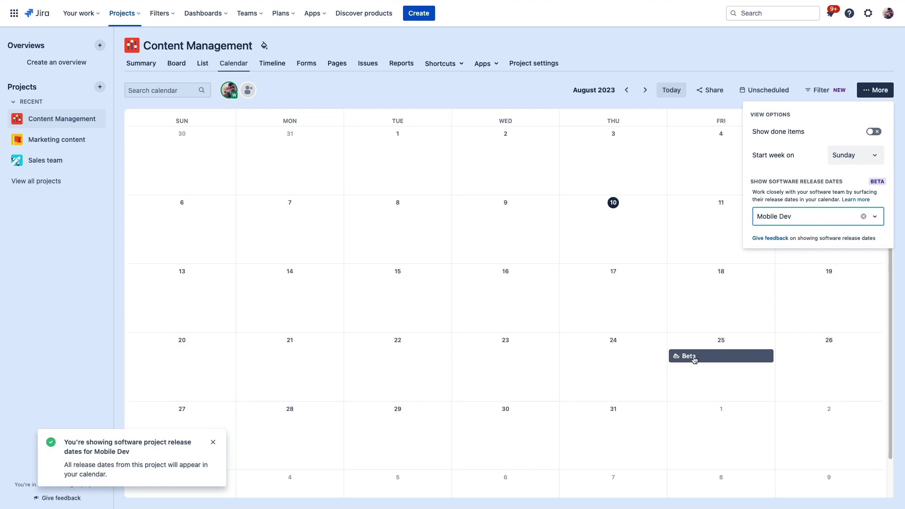
- Open the details of the Beta release on August 25
left_click(693, 360)
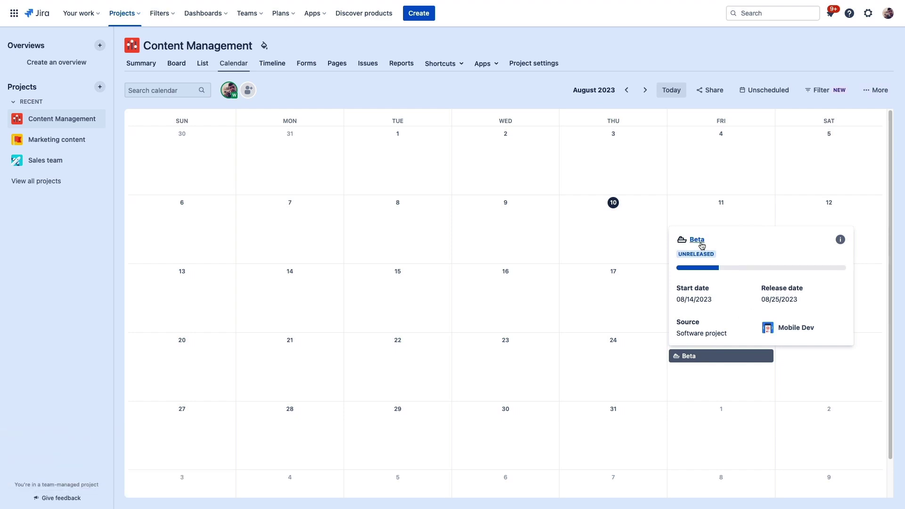
left_click(699, 239)
left_click(99, 46)
- Create an overview named Overview with Content Management, Marketing content and Sales team
type("Over")
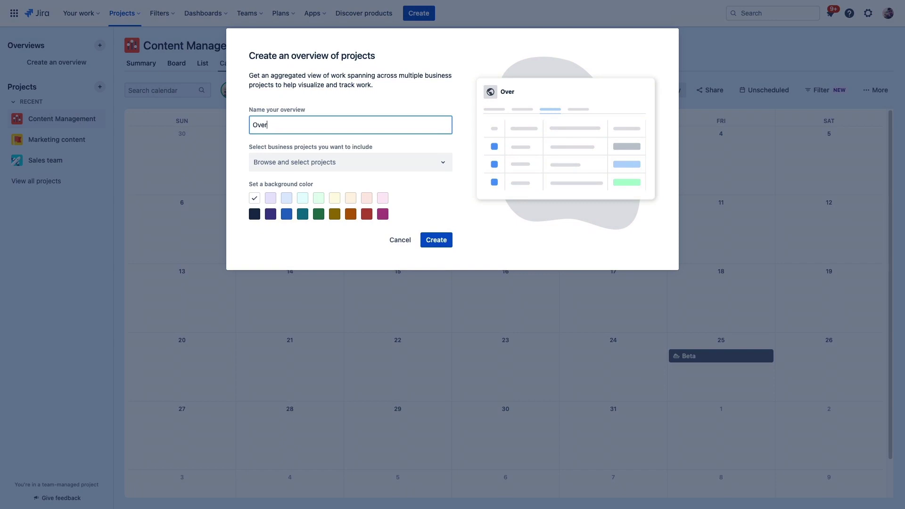
type("vie")
left_click(306, 161)
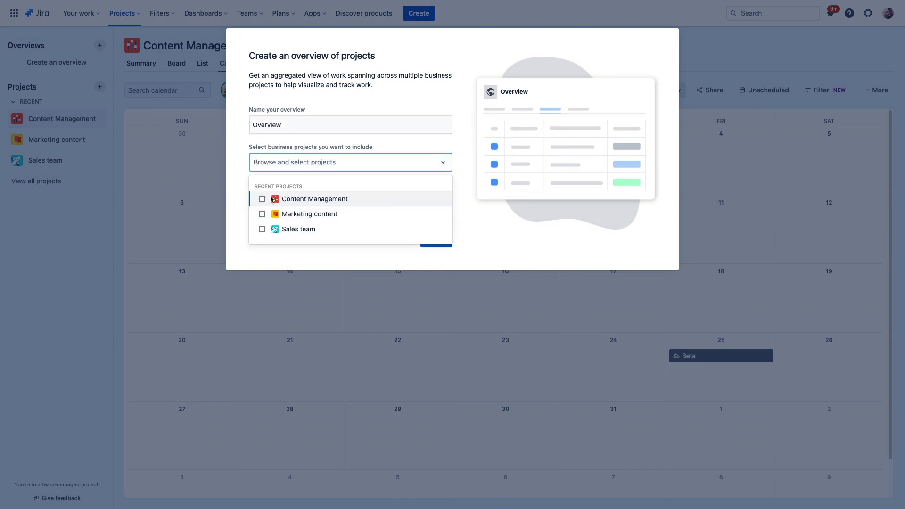
left_click(262, 199)
left_click(262, 214)
left_click(263, 229)
left_click(410, 271)
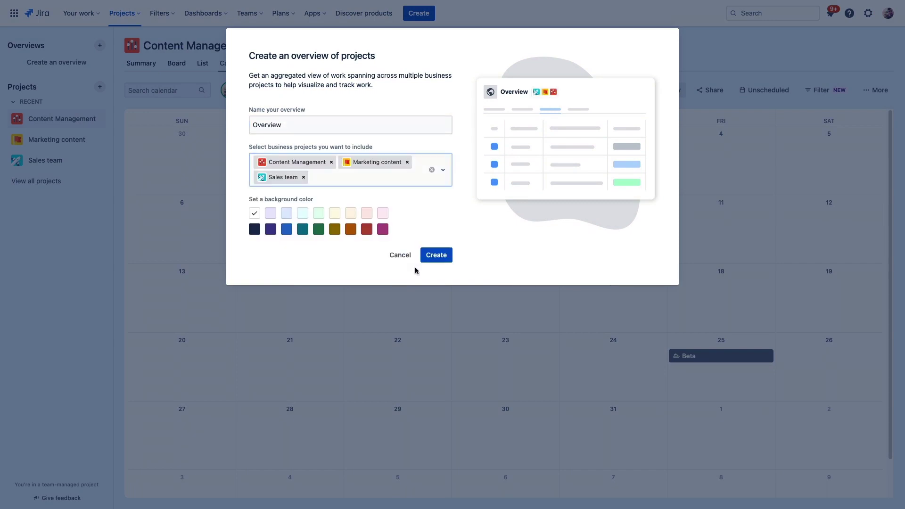
left_click(436, 256)
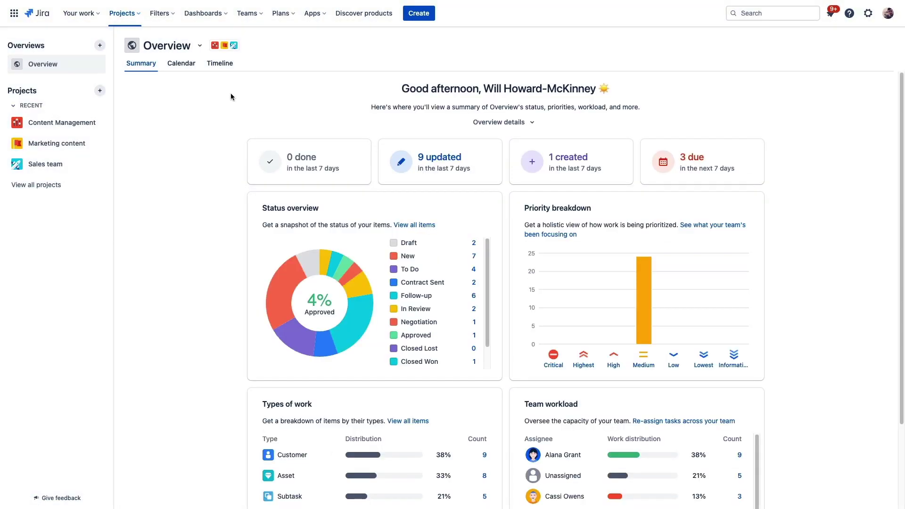
- View the Overview's work in Calendar and Timeline views
left_click(186, 64)
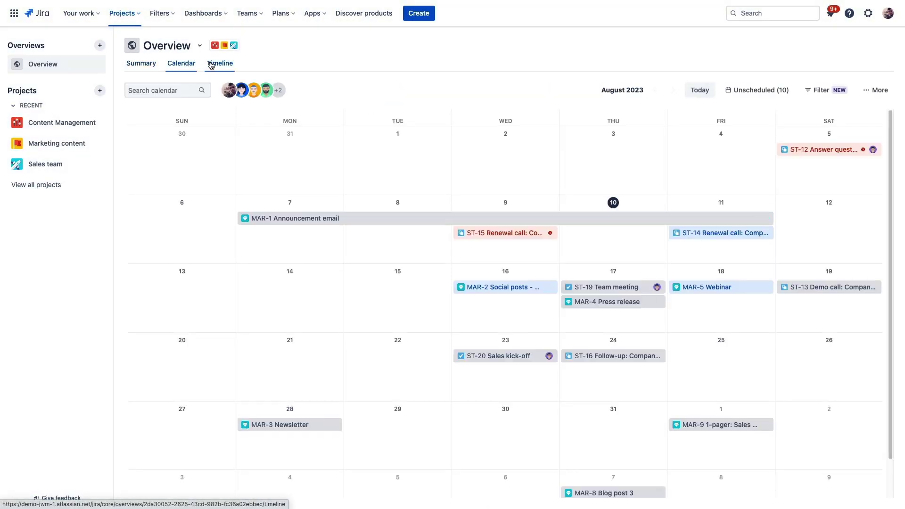
left_click(215, 65)
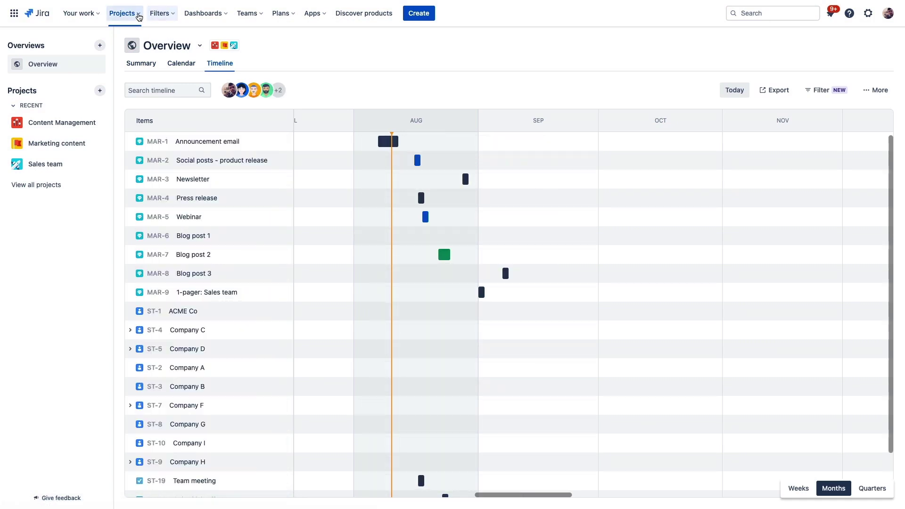
left_click(135, 13)
- Build a Content Management Asset Form with Priority and Due date fields added below Description
left_click(151, 80)
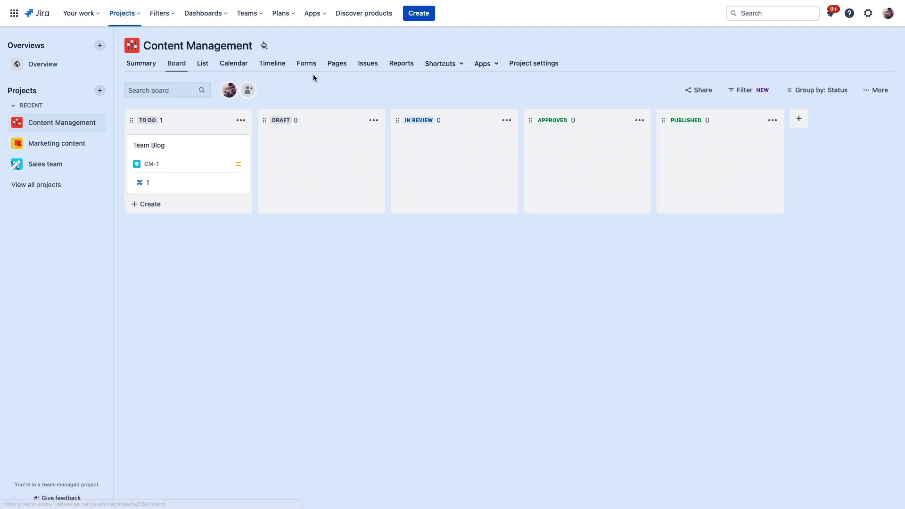
left_click(312, 70)
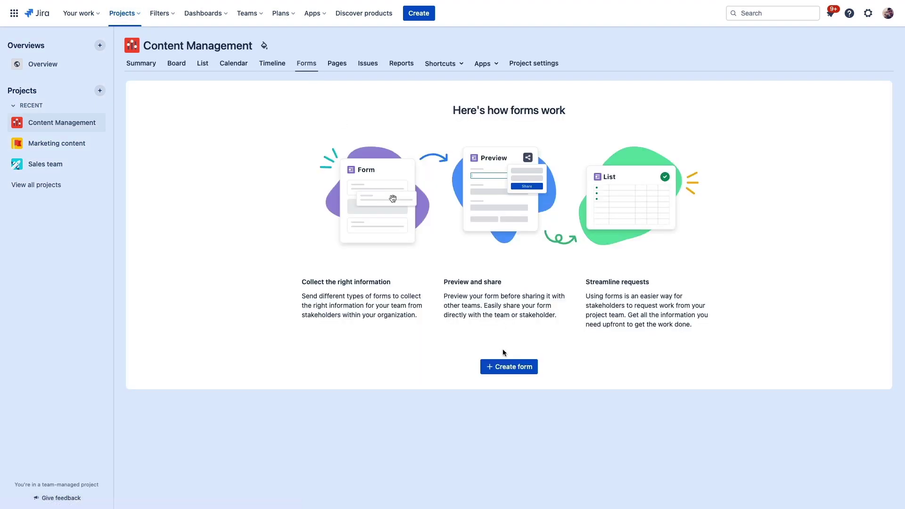
left_click(507, 366)
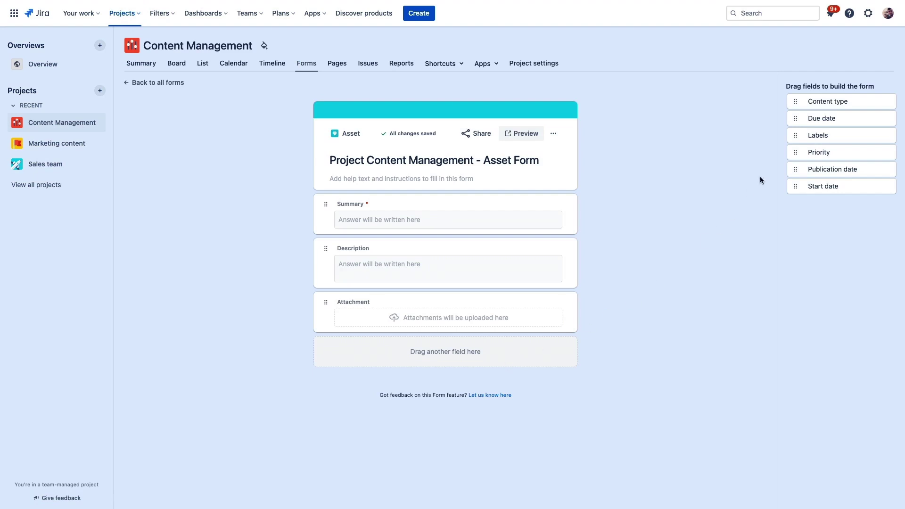
left_click_drag(842, 124, 398, 306)
left_click_drag(851, 130, 404, 295)
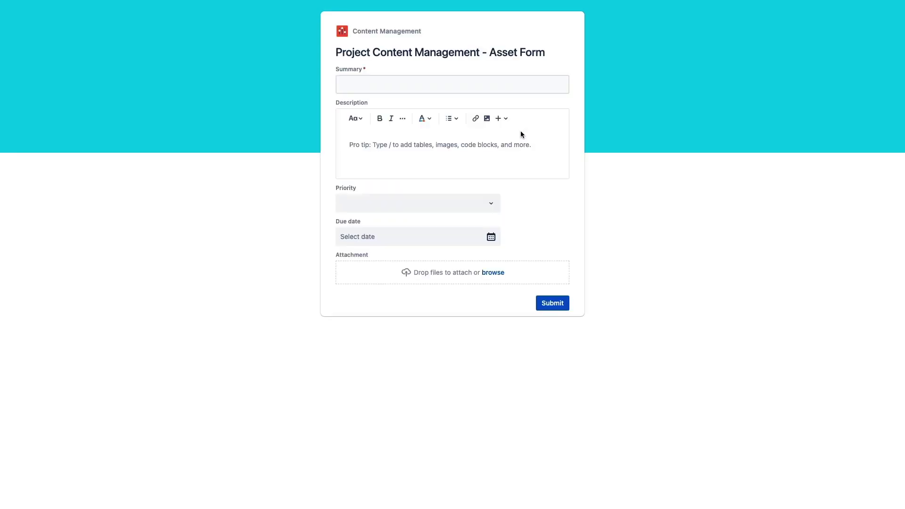
key("ctrl+w")
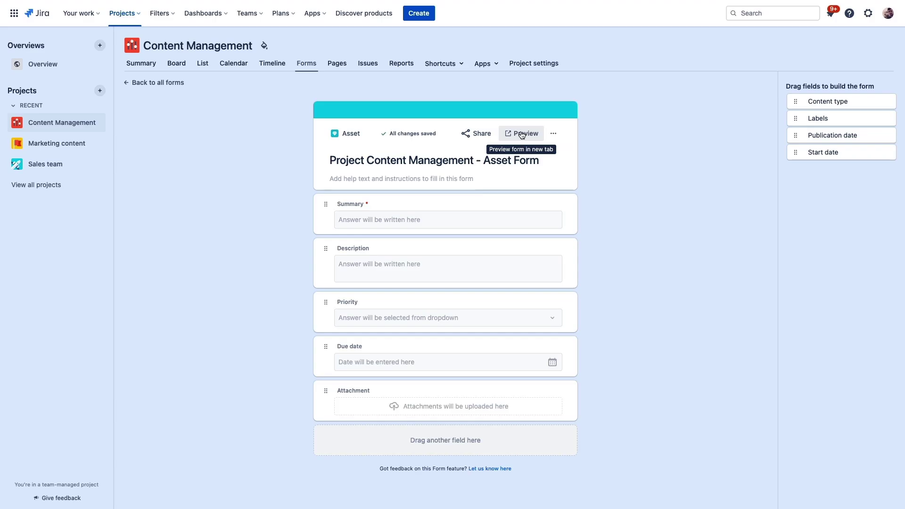
left_click(535, 69)
- Browse the project's Automation templates, then return to the Content Management board
left_click(45, 229)
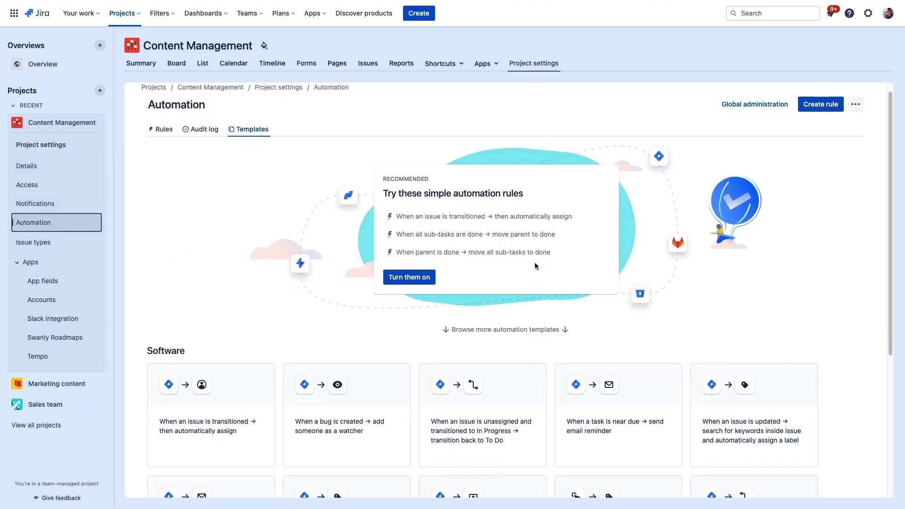
scroll(535, 263, "down", 3)
scroll(536, 266, "down", 3)
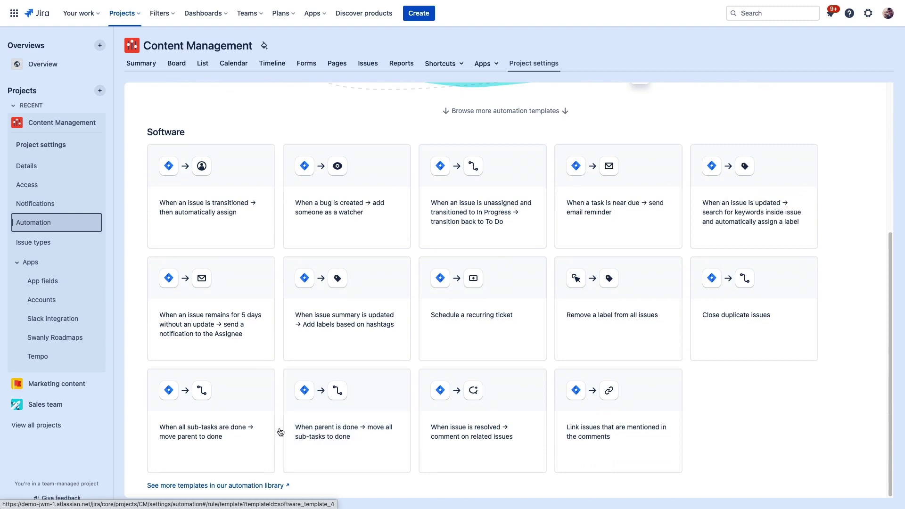
left_click(177, 64)
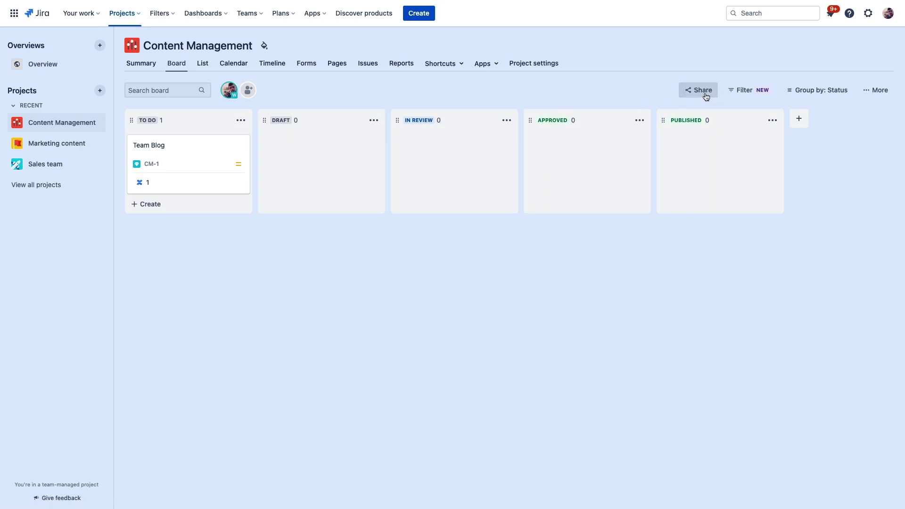
left_click(704, 91)
- Add two teammates as recipients in the Share board dialog
left_click(632, 152)
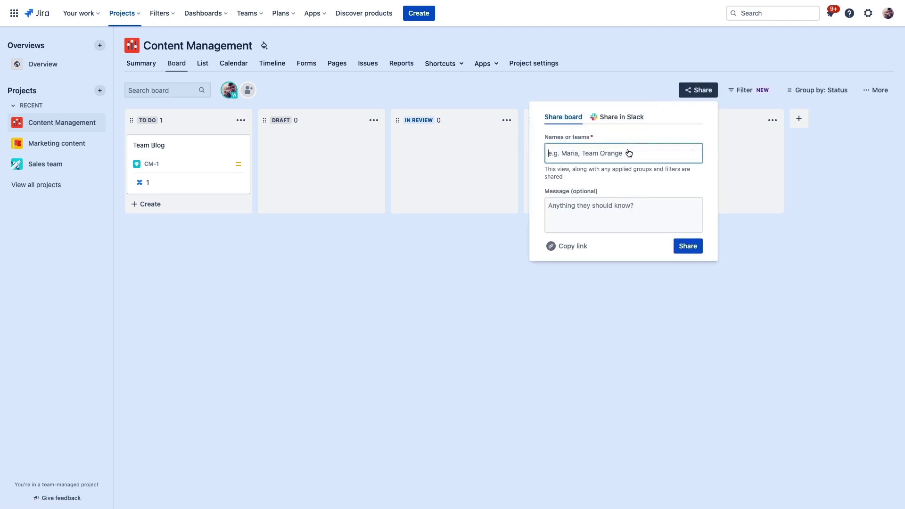
type("ala")
left_click(601, 185)
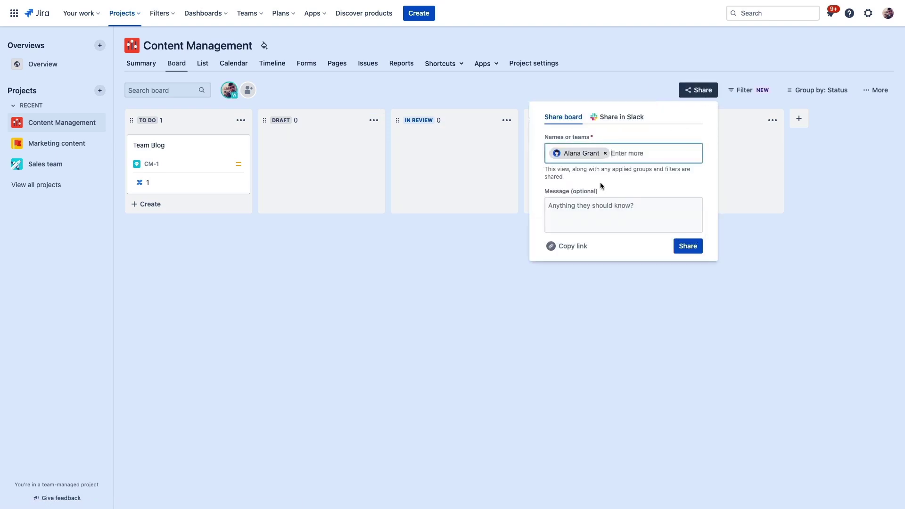
left_click(602, 185)
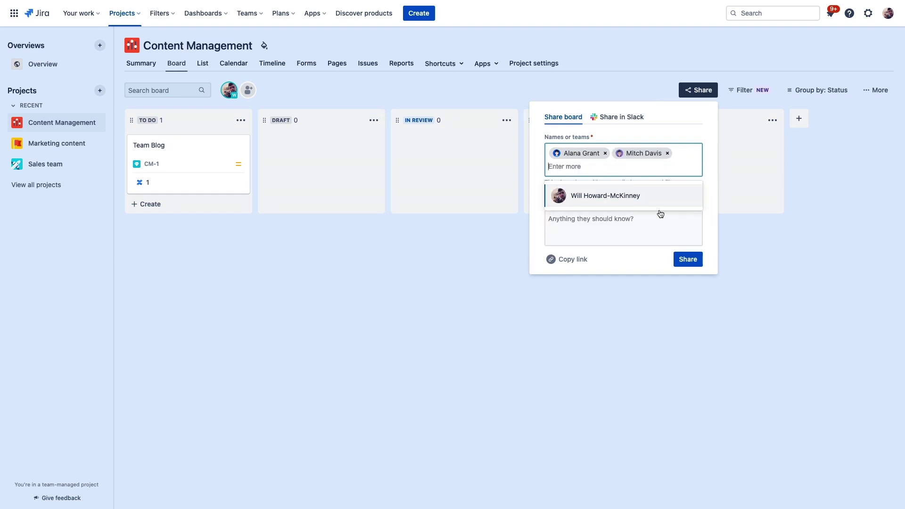
- Copy the board link and embed it on the Team Announcement Blog page
left_click(573, 260)
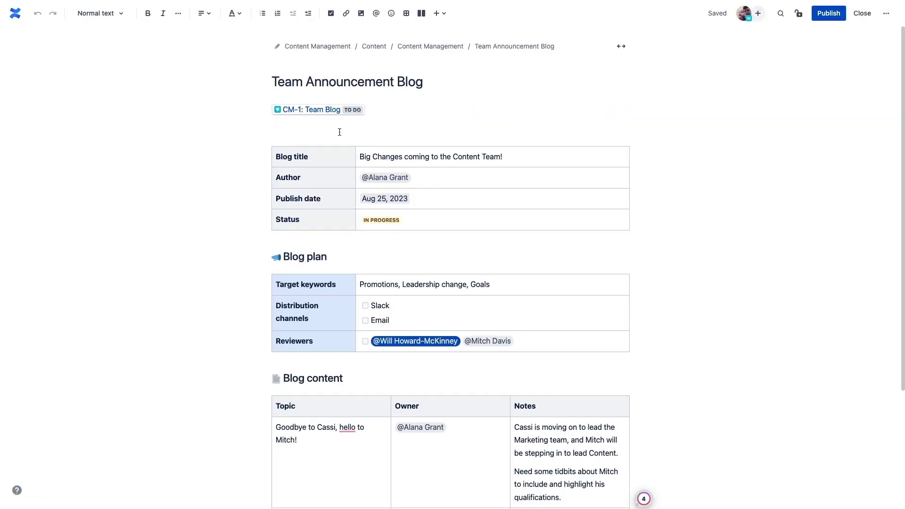
left_click(339, 132)
key("ctrl+v")
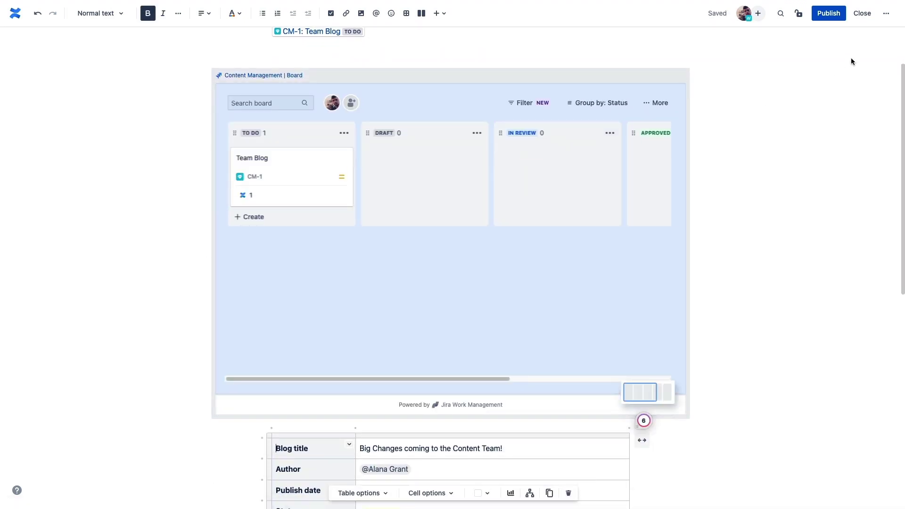
- Publish the Team Announcement Blog page, then list the apps added to the Content Management project
left_click(828, 13)
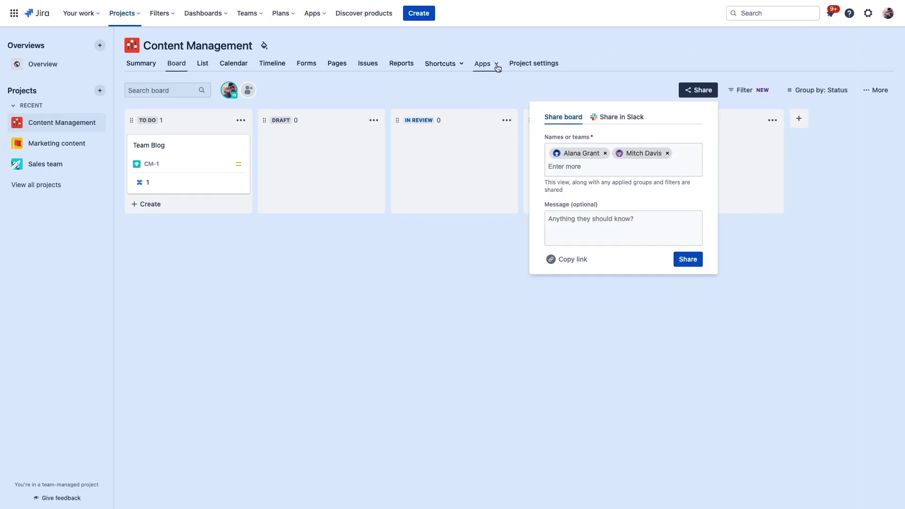
left_click(497, 69)
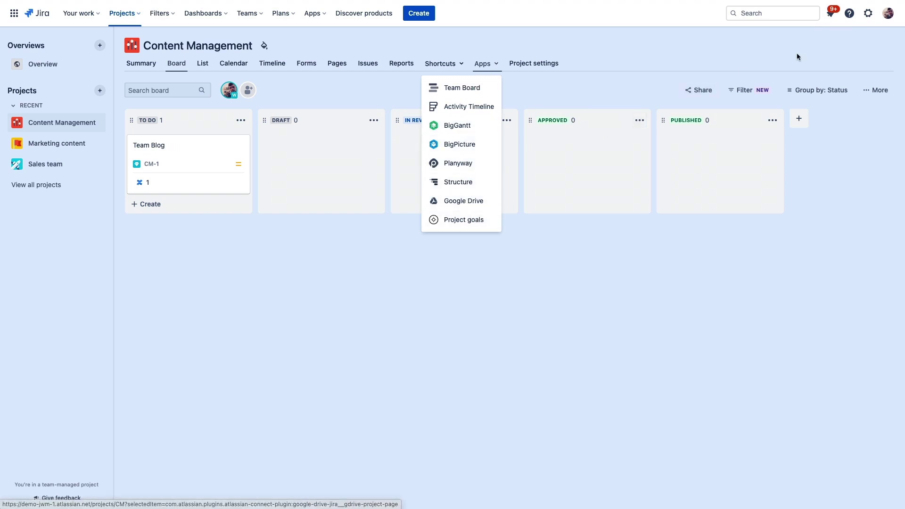
- Go to the 'Discover apps and integrations for Jira' Marketplace page from Settings and list app categories
left_click(867, 13)
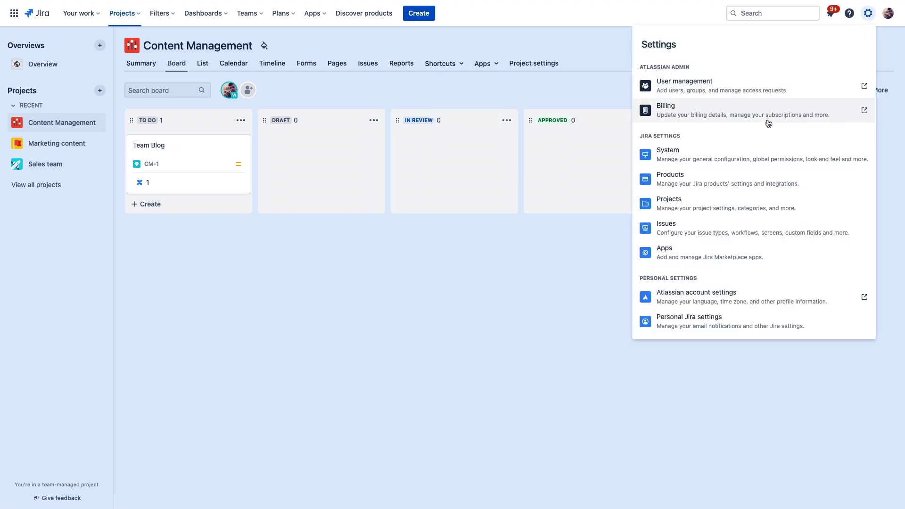
left_click(671, 252)
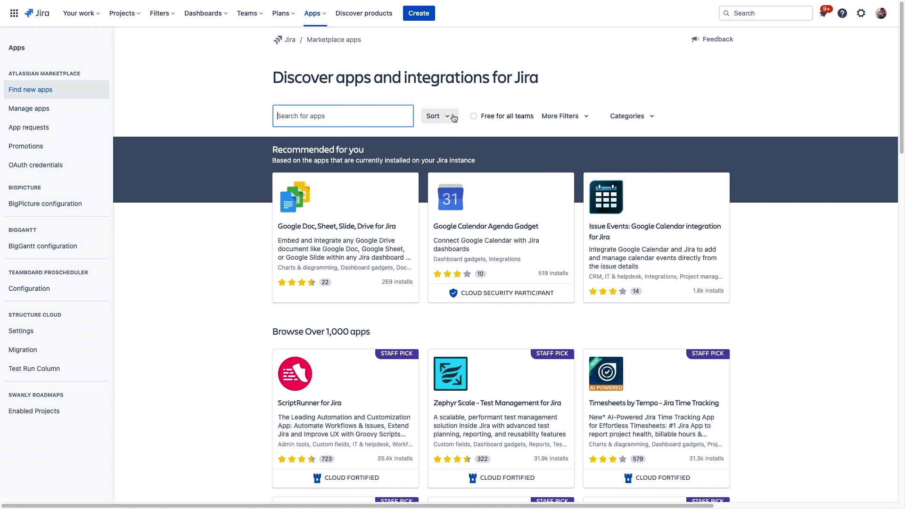
left_click(629, 117)
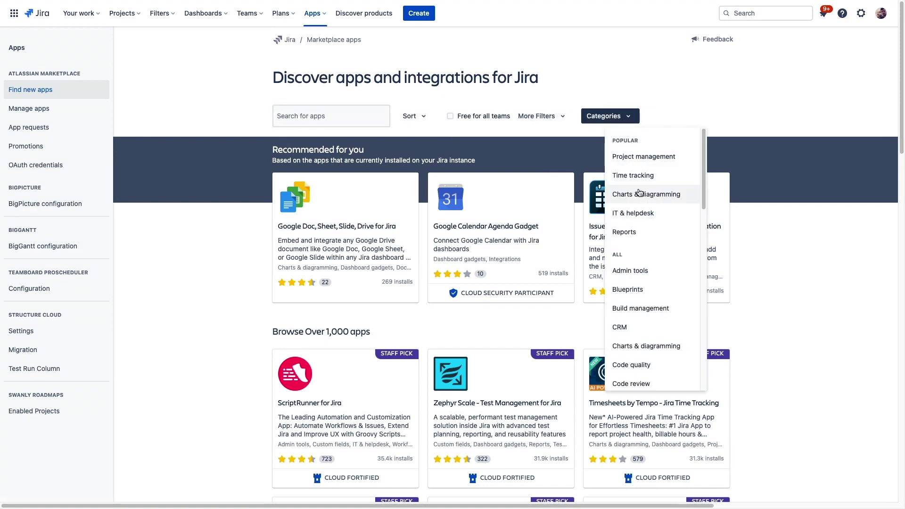